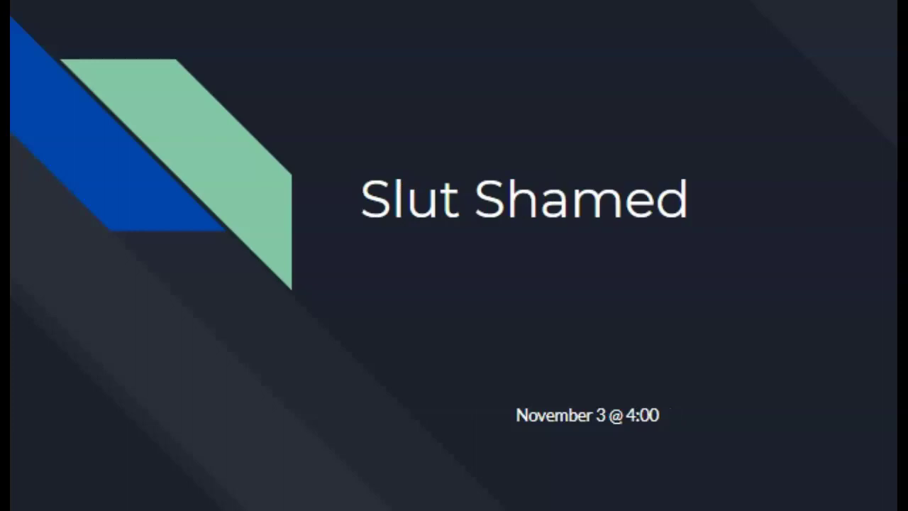
key("Right")
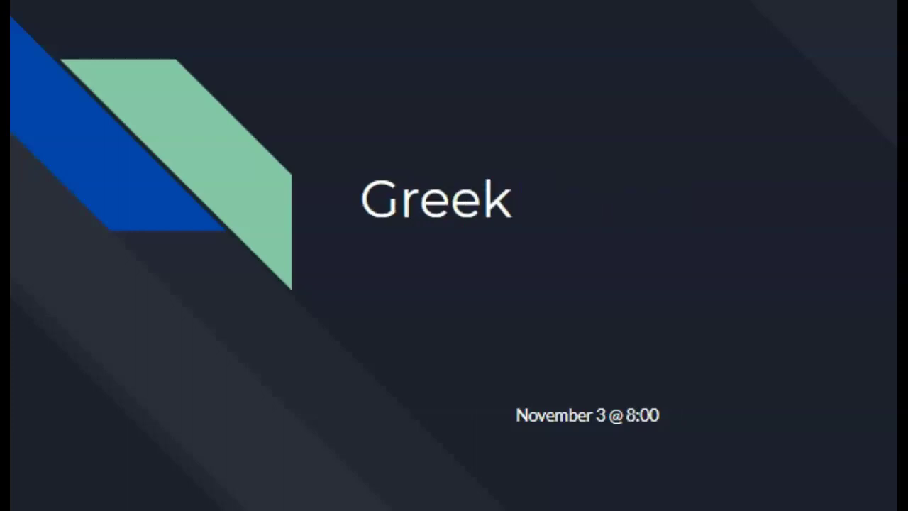